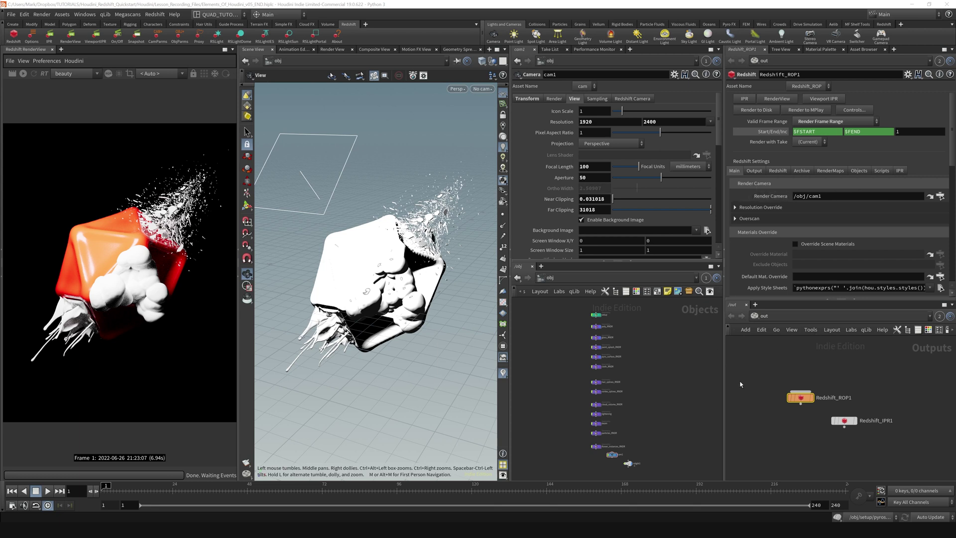
Step: Inspect Redshift_ROP1's /obj/cam1 render camera path and zoom the network onto the cam1 node
double_click(835, 197)
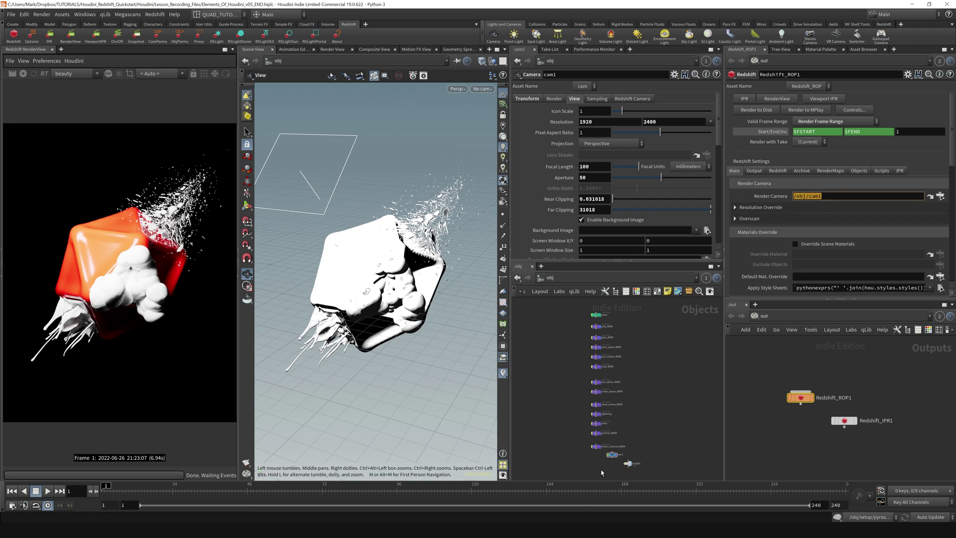
click(829, 196)
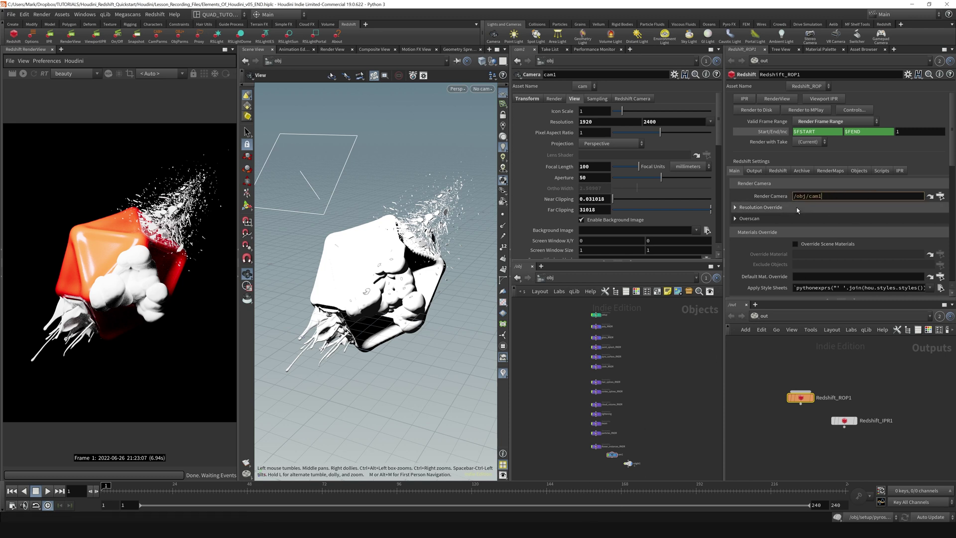
scroll(628, 446, up, 5)
Step: Rename the cam1 camera node to cam2
middle_drag(643, 449, 648, 408)
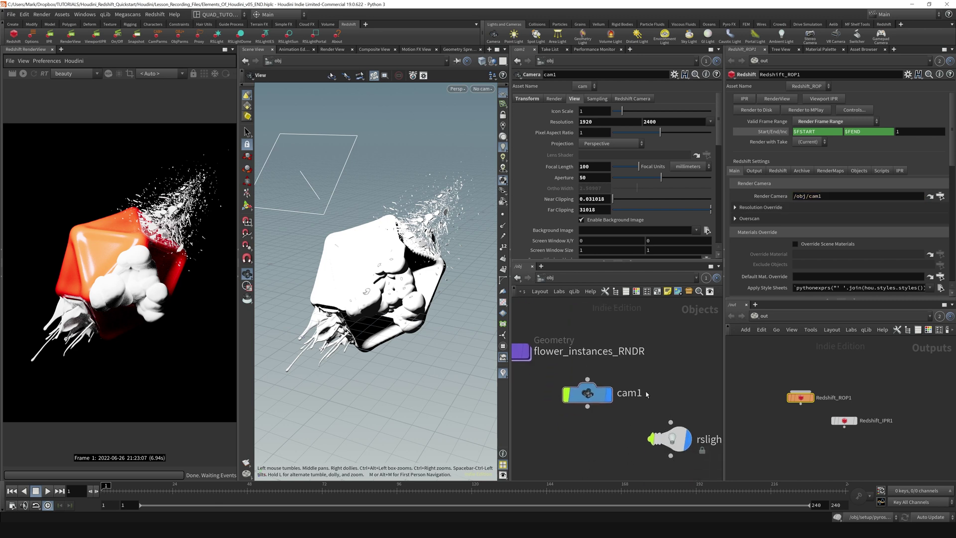
double_click(645, 394)
key(BackSpace)
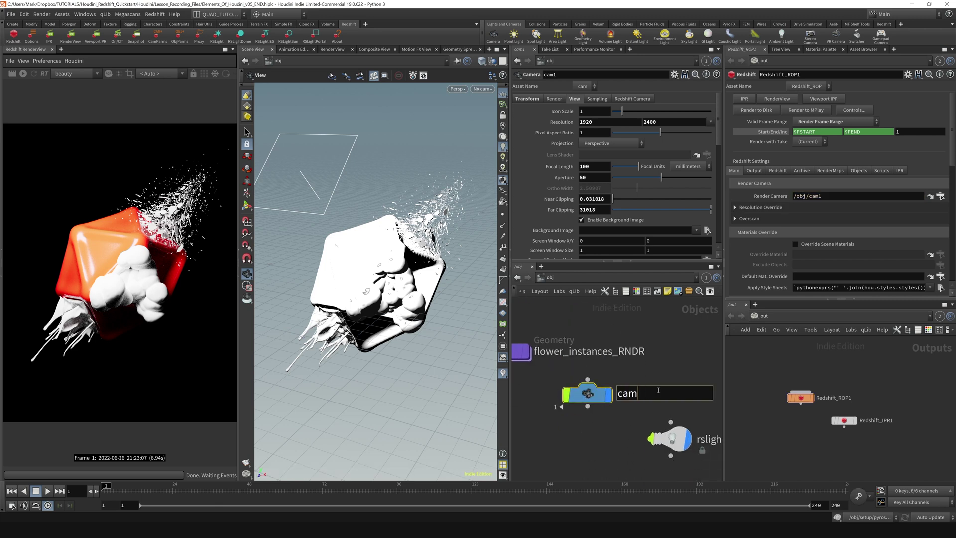
text(2)
key(Return)
click(590, 442)
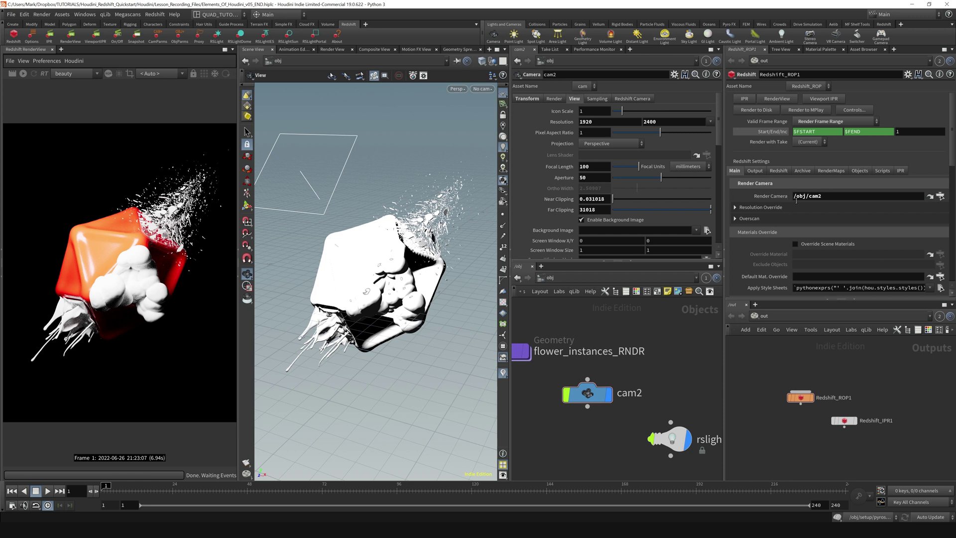
Step: Change the ROP's render camera path back to /obj/cam1 and save the scene
click(833, 196)
key(BackSpace)
text(1)
key(ctrl+s)
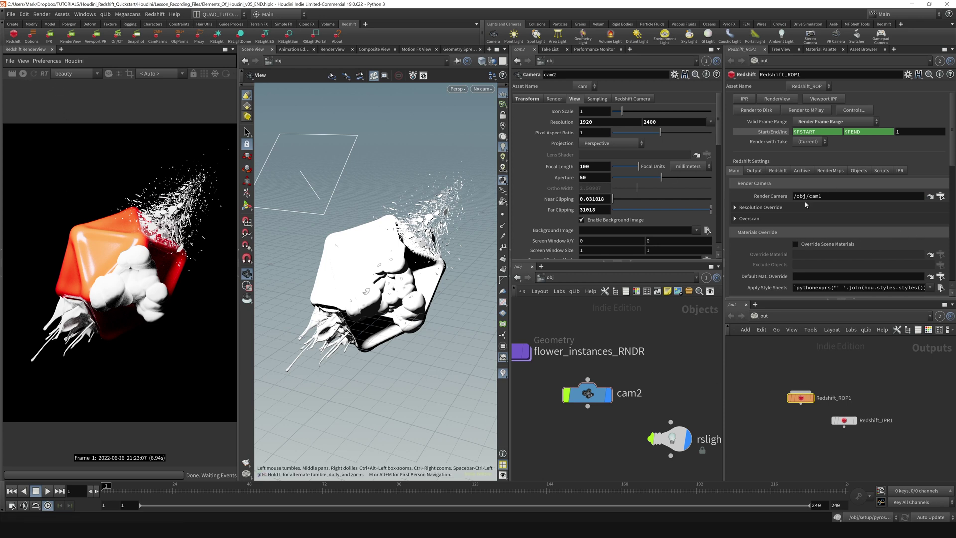
Step: Frame the camera nodes and start a Redshift render while cam1 is missing
key(h)
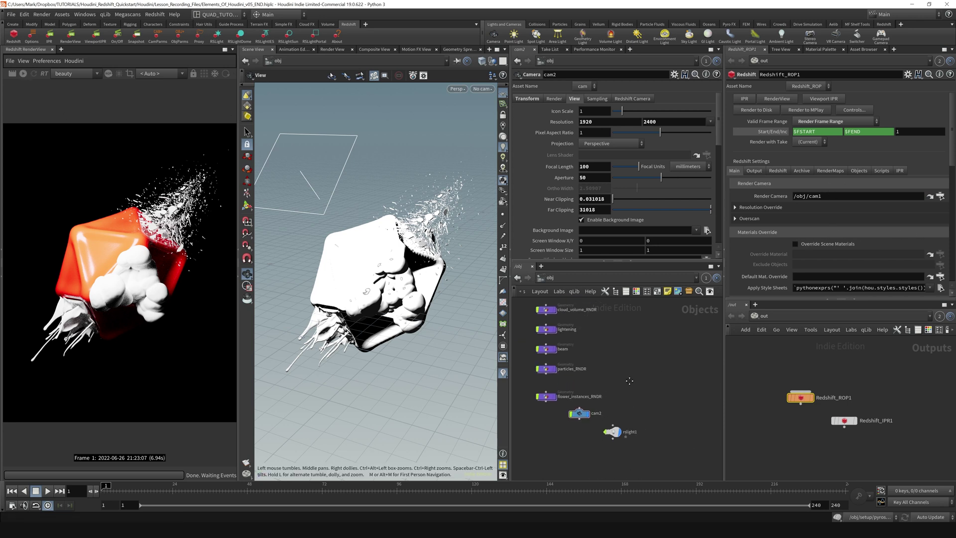
middle_drag(550, 420, 537, 381)
click(23, 73)
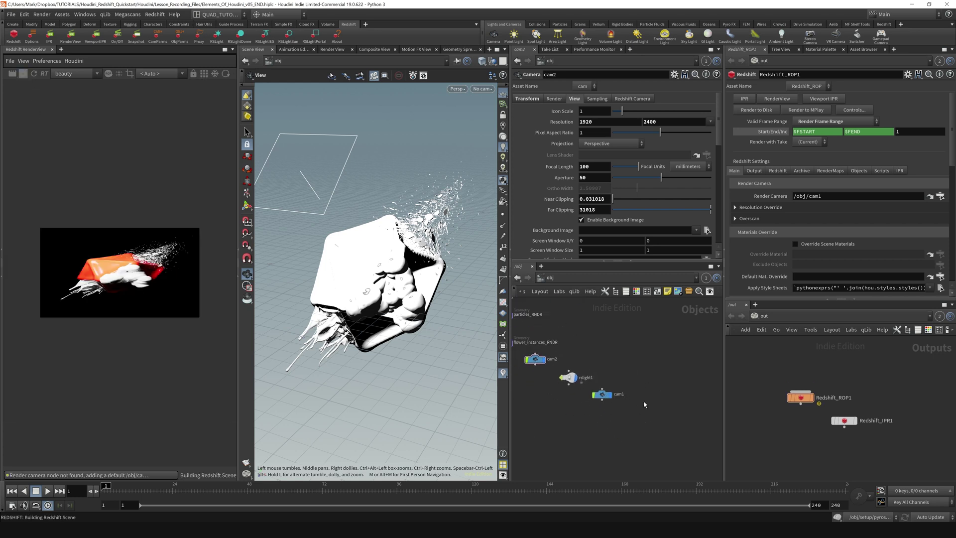
Step: Select the auto-created cam1 camera and orbit the viewport to inspect it
drag(603, 413, 622, 375)
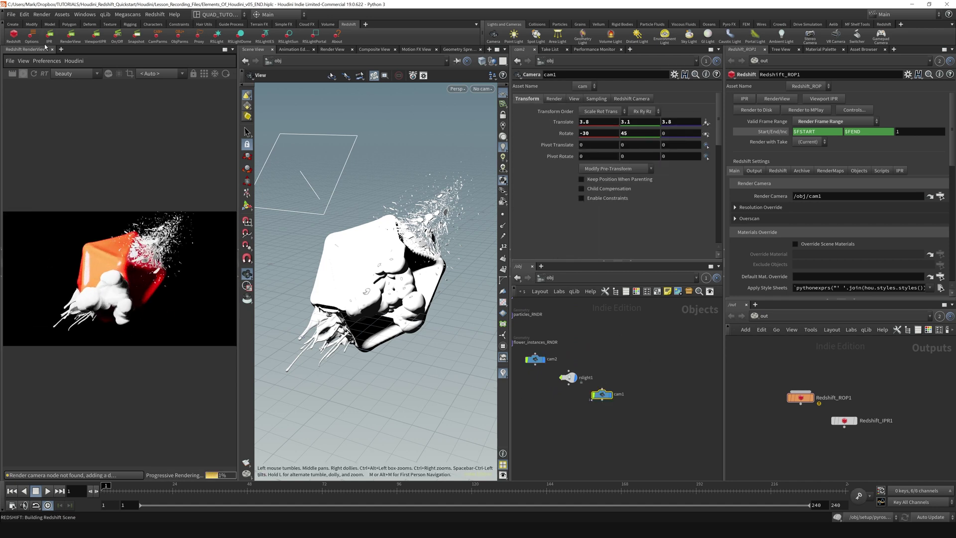
scroll(383, 282, down, 3)
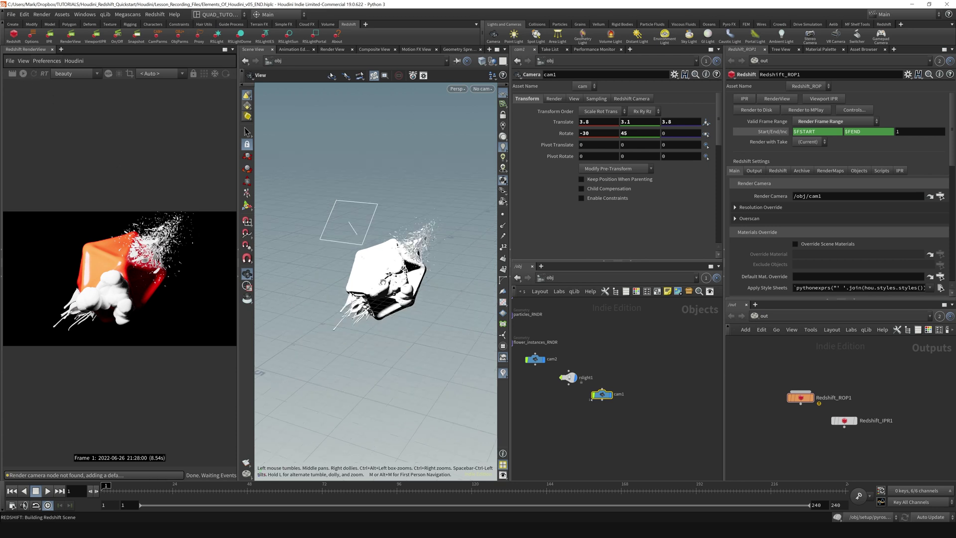
drag(383, 281, 449, 234)
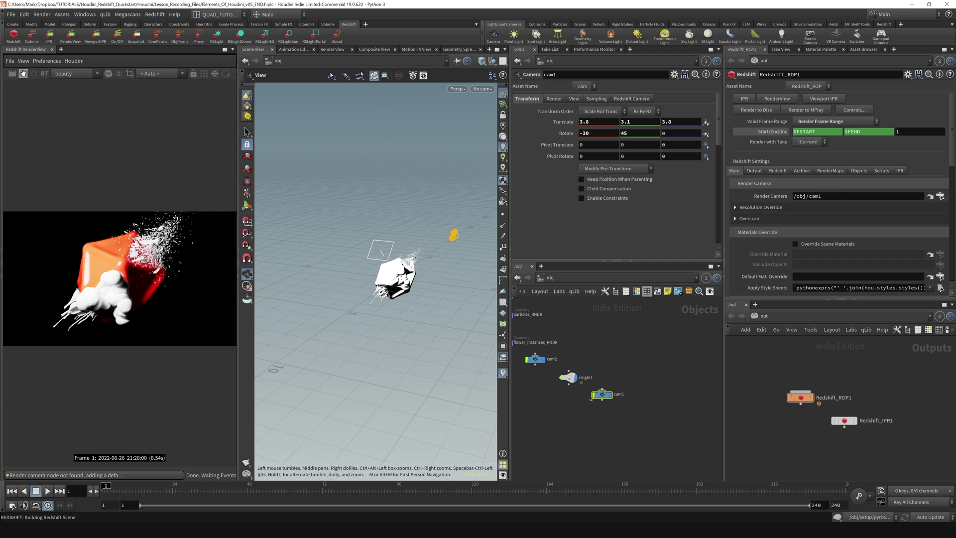
key(h)
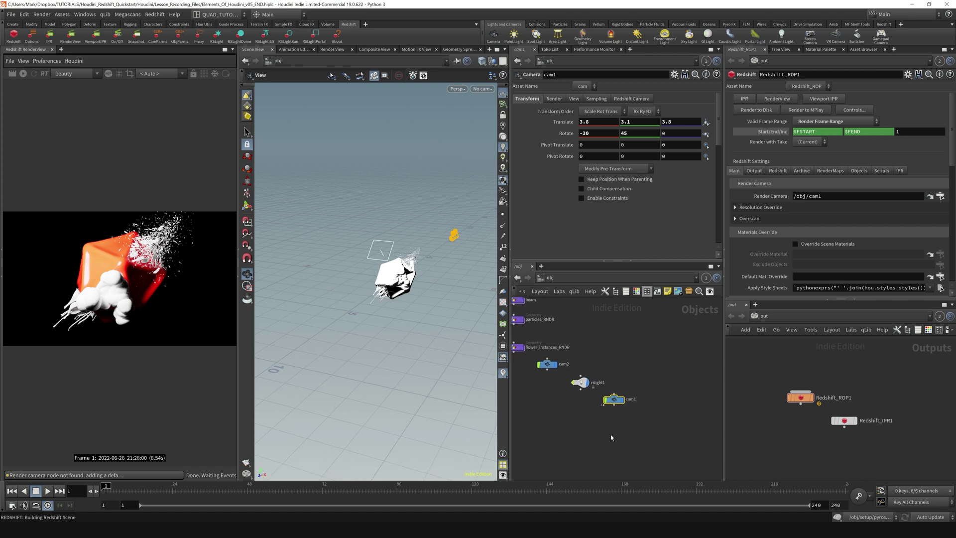
Step: Delete the default cam1, rename cam2 to cam1, then stop the portrait re-render
key(Delete)
double_click(567, 364)
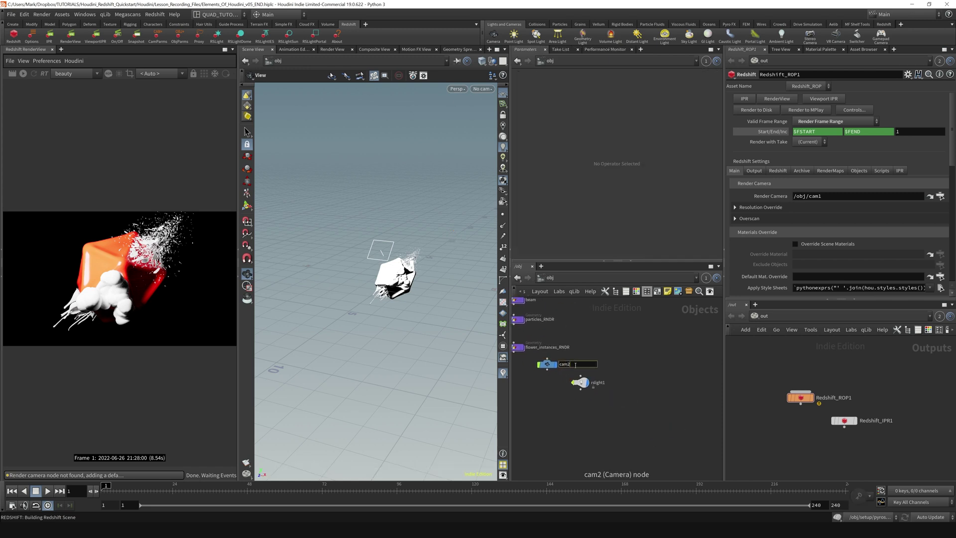
text(1)
key(Return)
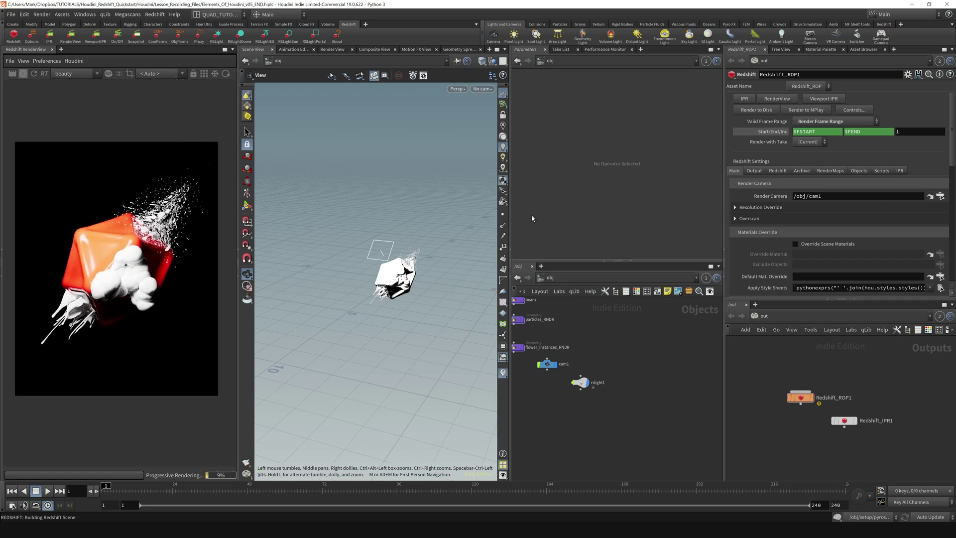
click(23, 73)
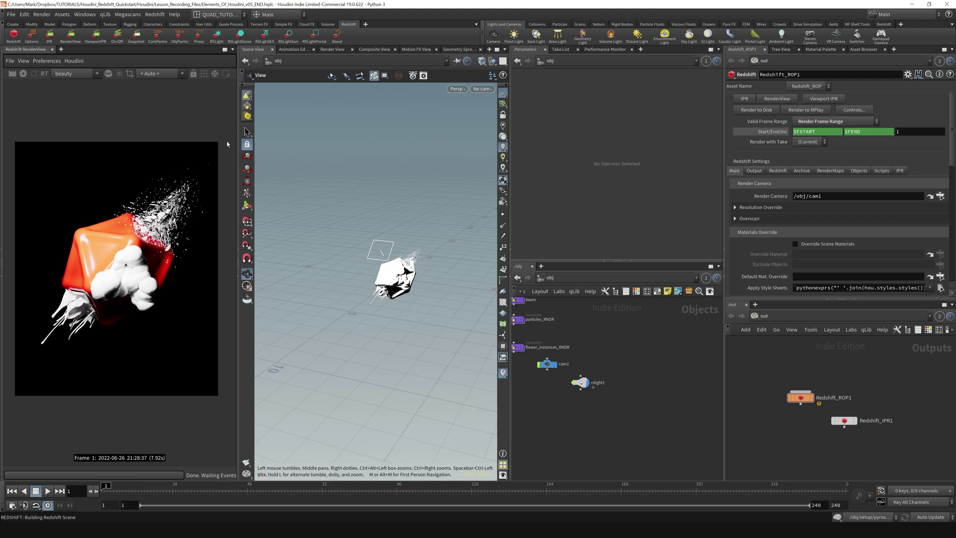
Step: Expand the ROP's resolution override settings and check cam1's resolution width and height
click(741, 208)
key(ctrl+s)
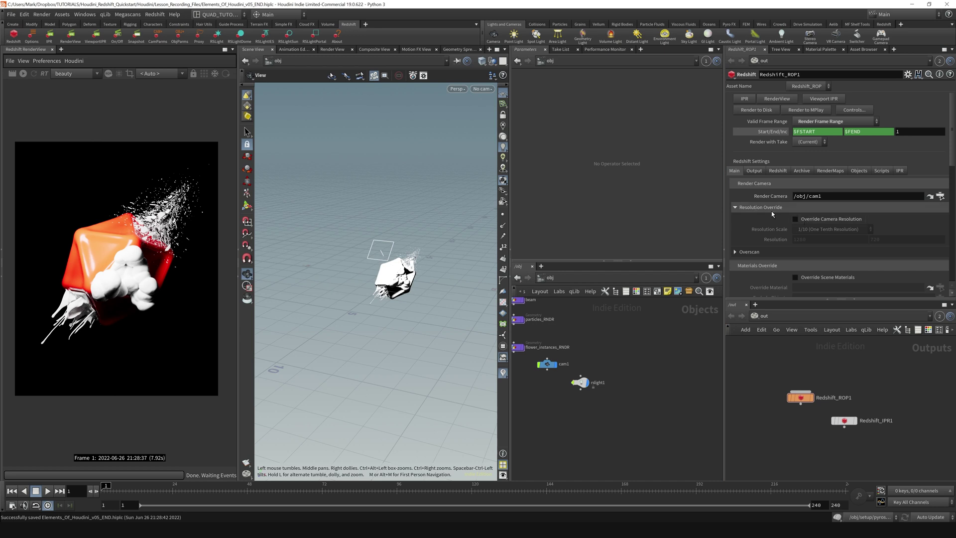
click(807, 223)
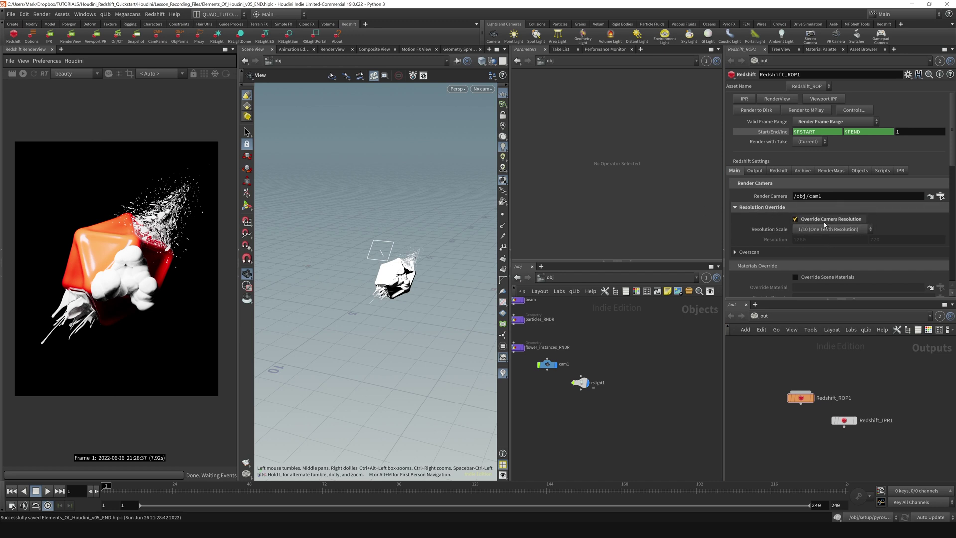
click(819, 219)
middle_drag(557, 383, 590, 409)
click(580, 391)
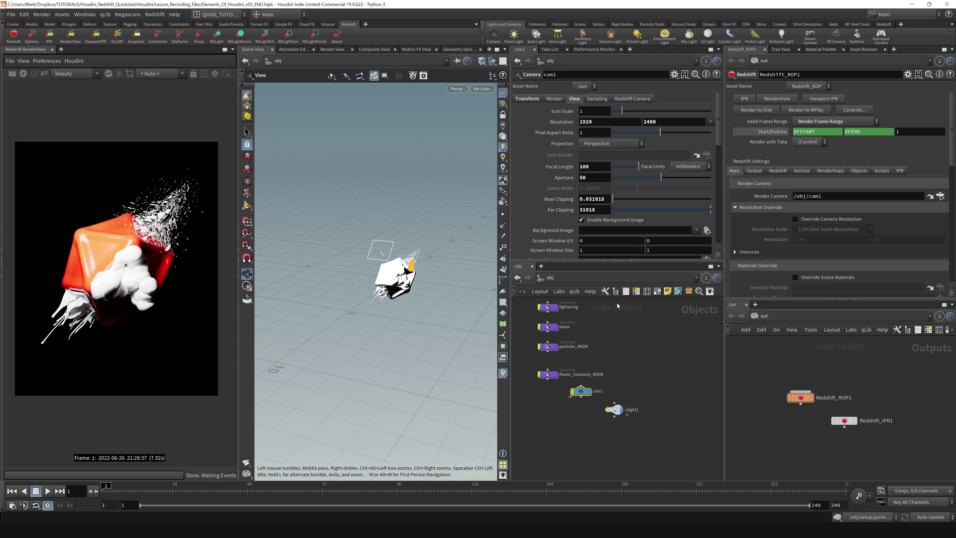
click(594, 122)
key(Tab)
Step: On Redshift_ROP1, enable Override Camera Resolution with Resolution Scale 1/2 (Half Resolution)
drag(769, 370, 811, 416)
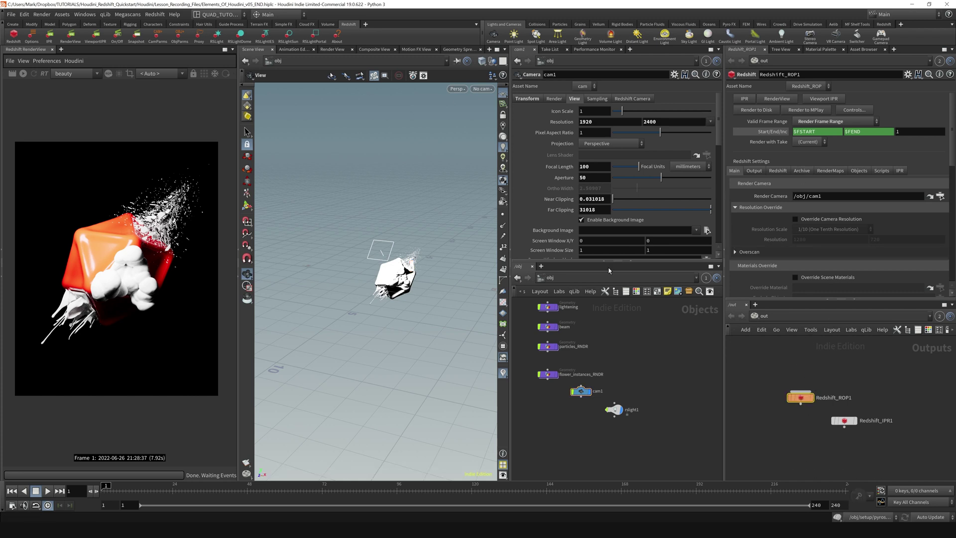
click(825, 220)
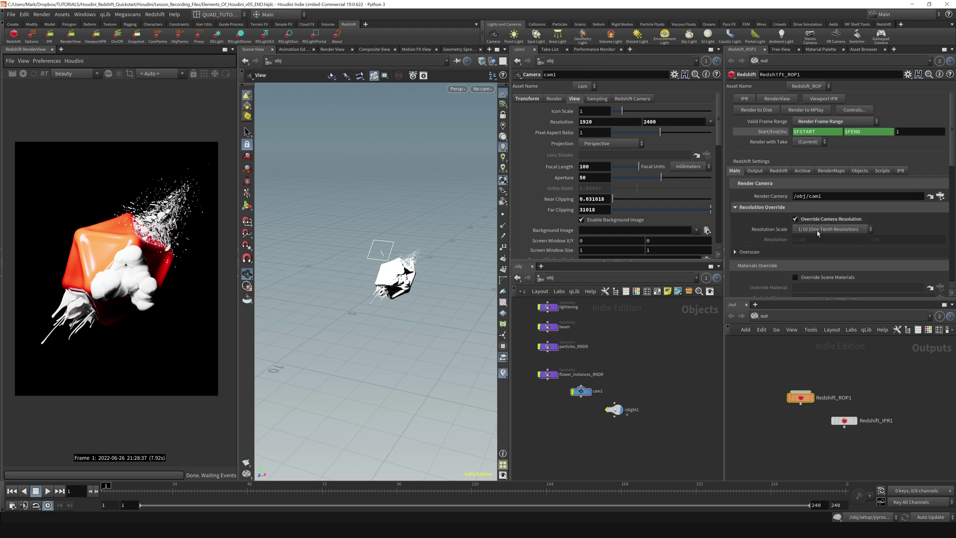
click(814, 230)
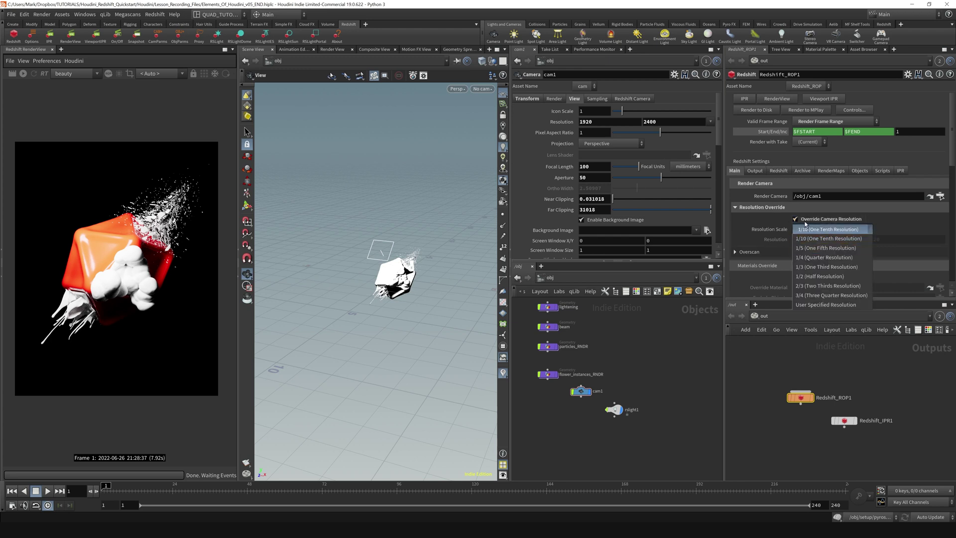
click(812, 277)
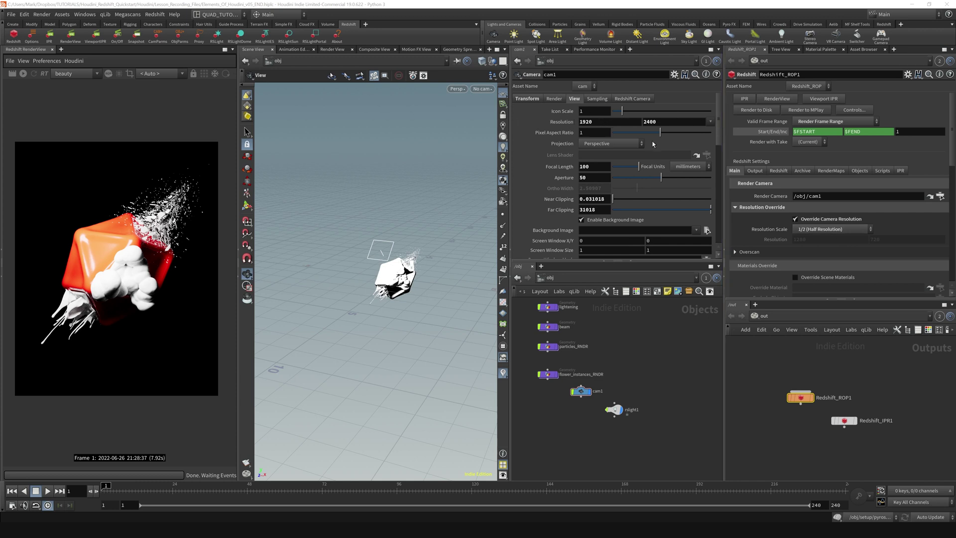
click(824, 228)
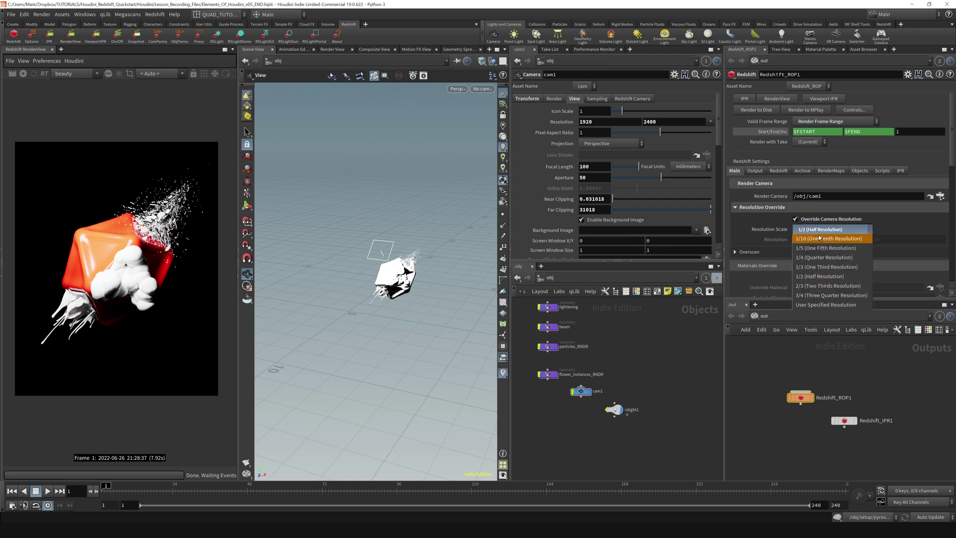
Step: Set a User Specified override resolution of 960×540 and render it in RenderView
click(821, 304)
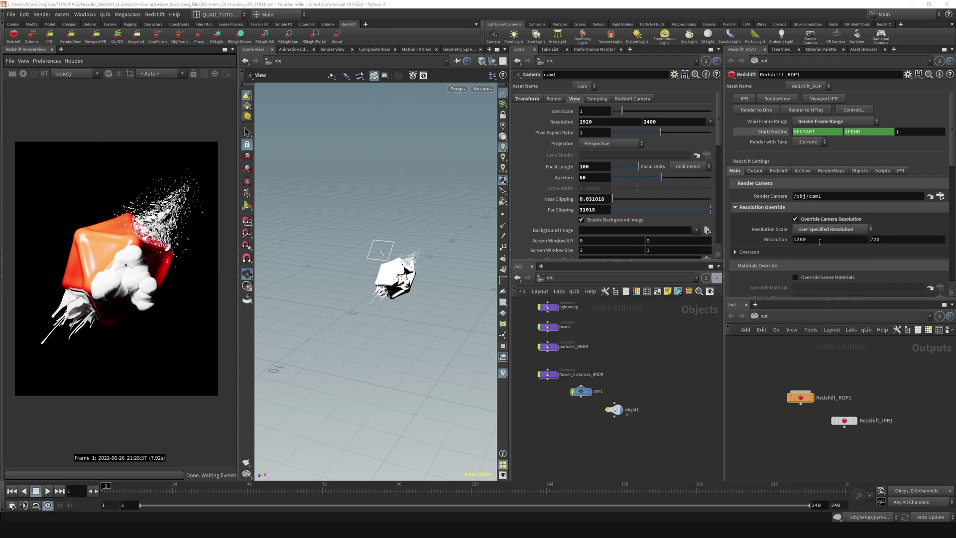
double_click(822, 240)
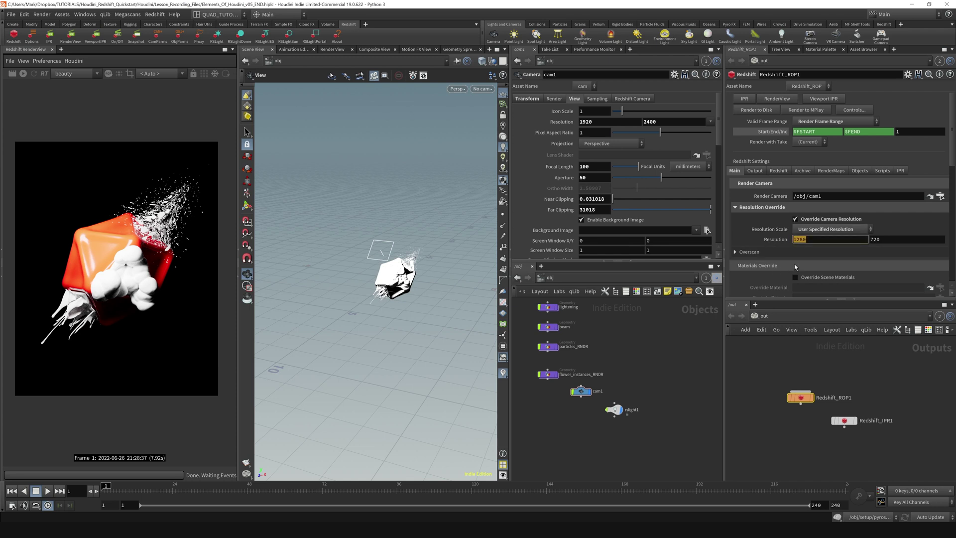
text(960)
key(Tab)
text(540)
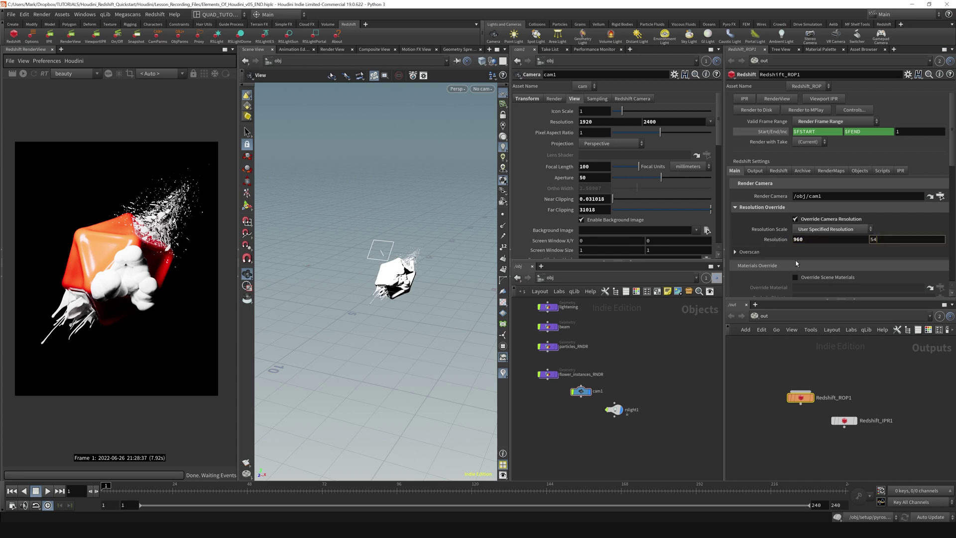
key(Return)
click(23, 73)
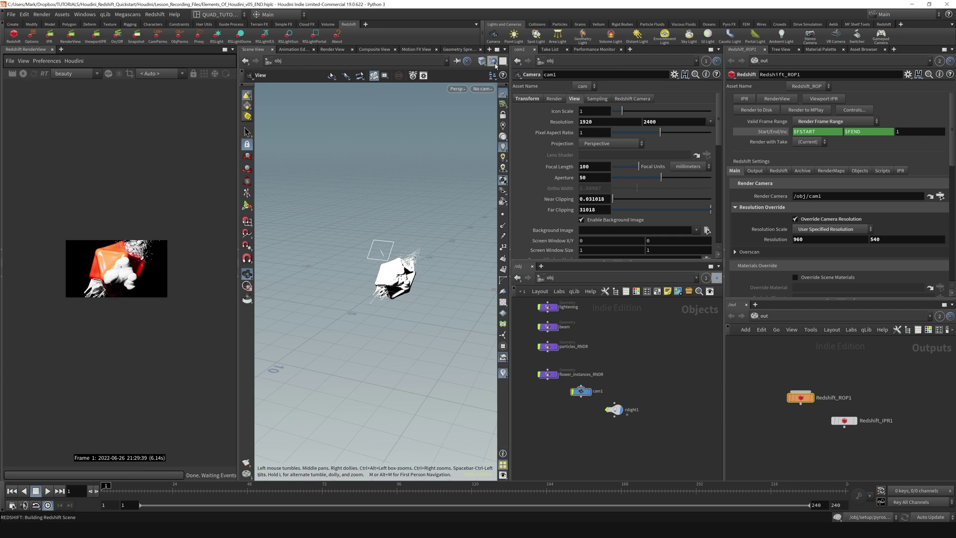
Step: Look through cam1 in the viewport, save, and return the resolution scale to 1/2
click(483, 89)
click(489, 132)
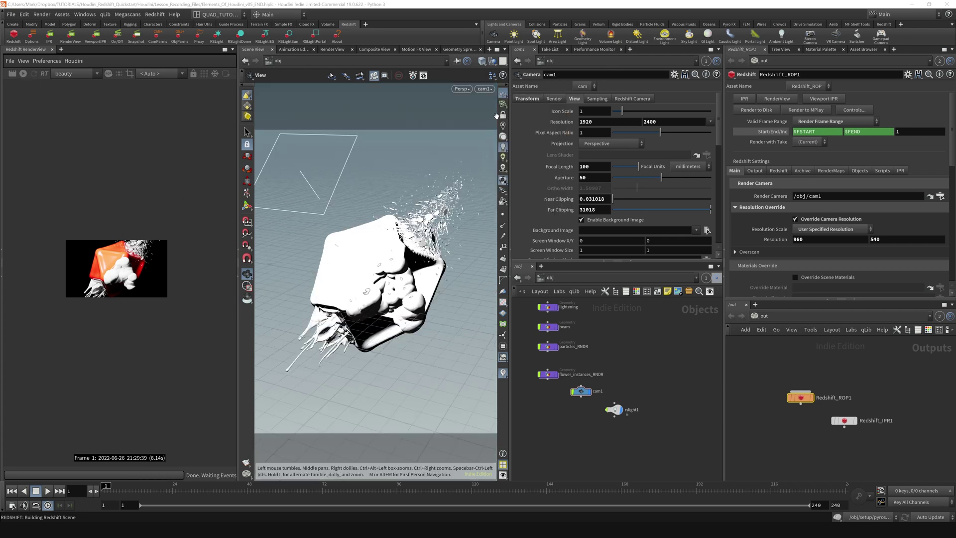
key(ctrl+s)
click(822, 230)
click(829, 276)
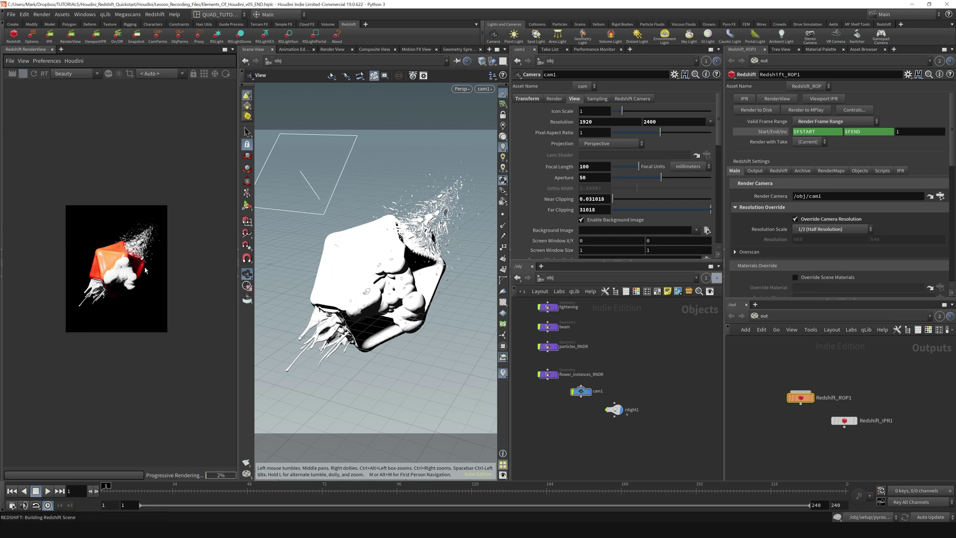
scroll(132, 263, up, 4)
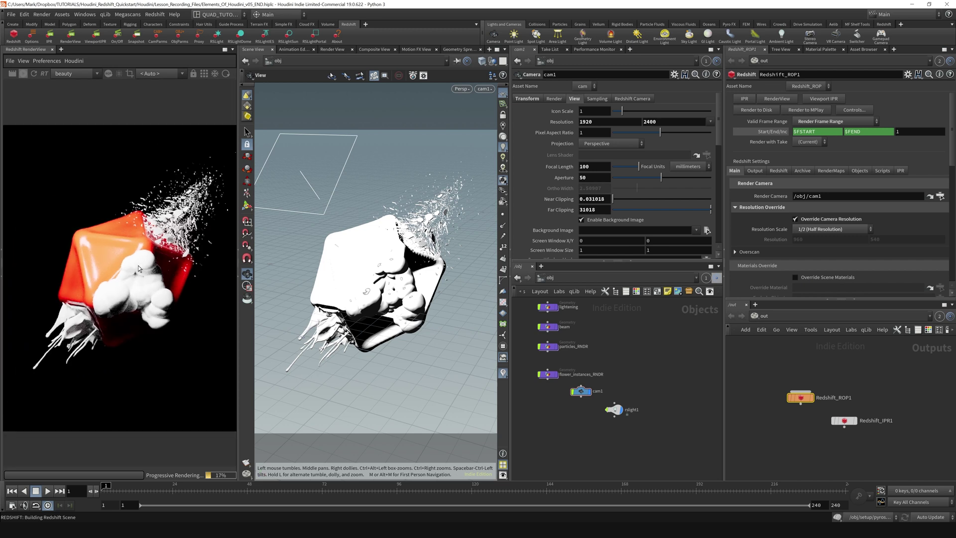
scroll(112, 247, up, 4)
scroll(112, 247, down, 8)
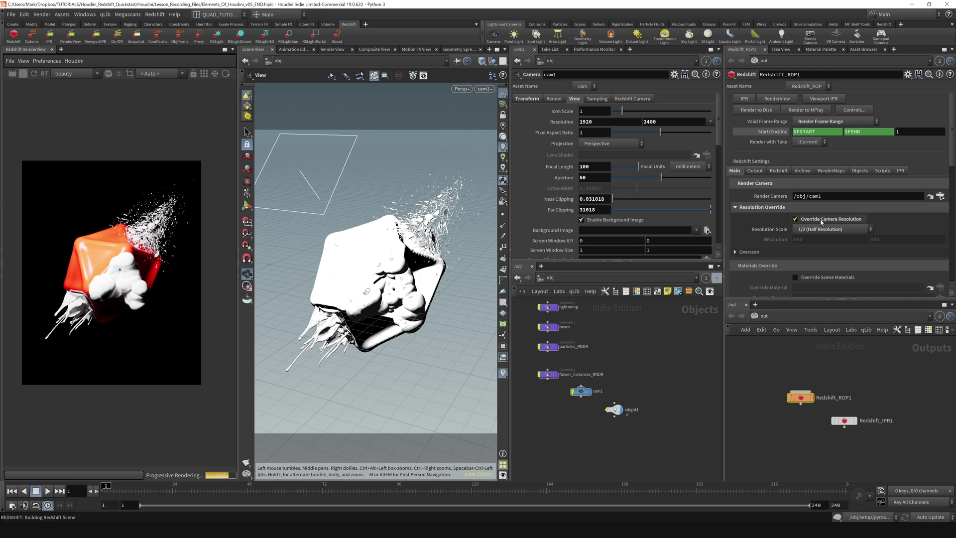
Step: Stop the render, disable Override Camera Resolution, save, and widen the render view panes
click(23, 74)
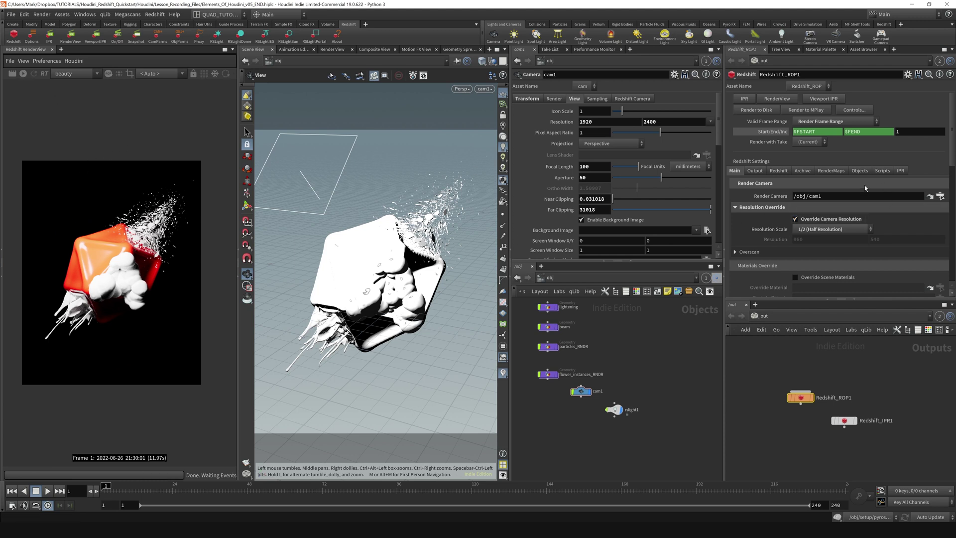
click(822, 219)
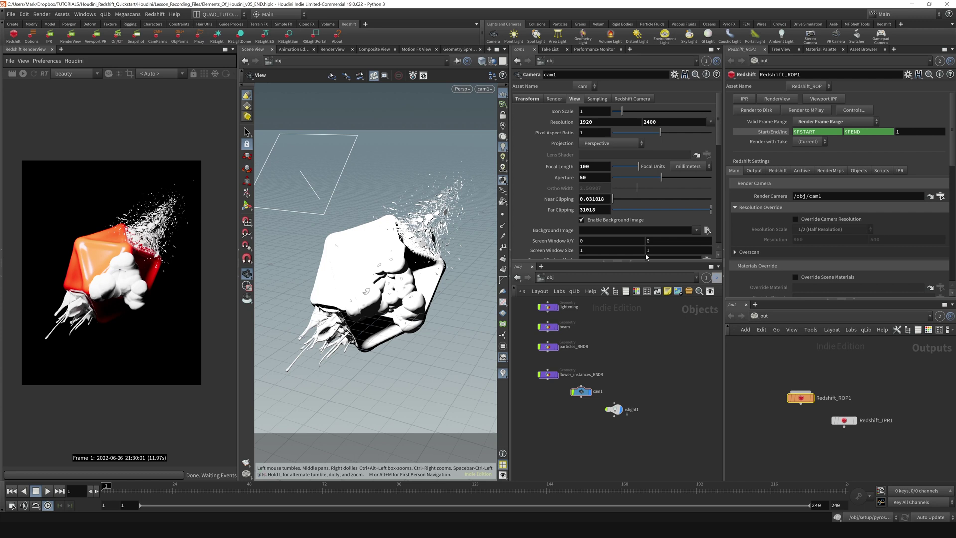
key(ctrl+s)
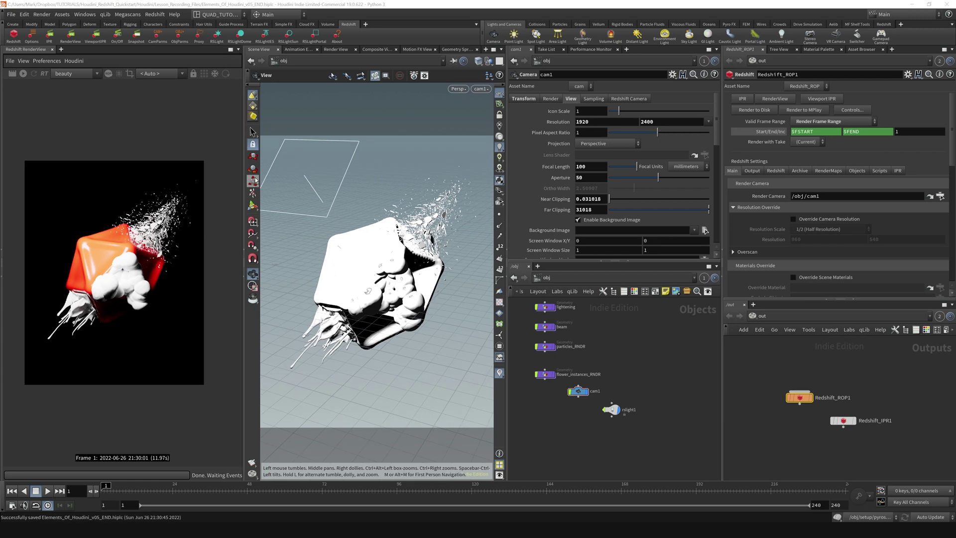
drag(244, 187, 347, 187)
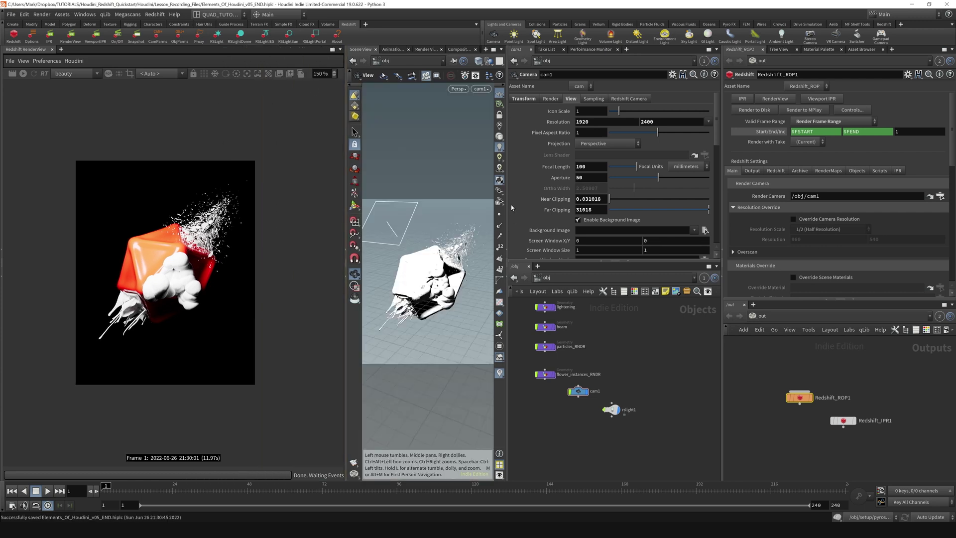
drag(508, 210, 660, 199)
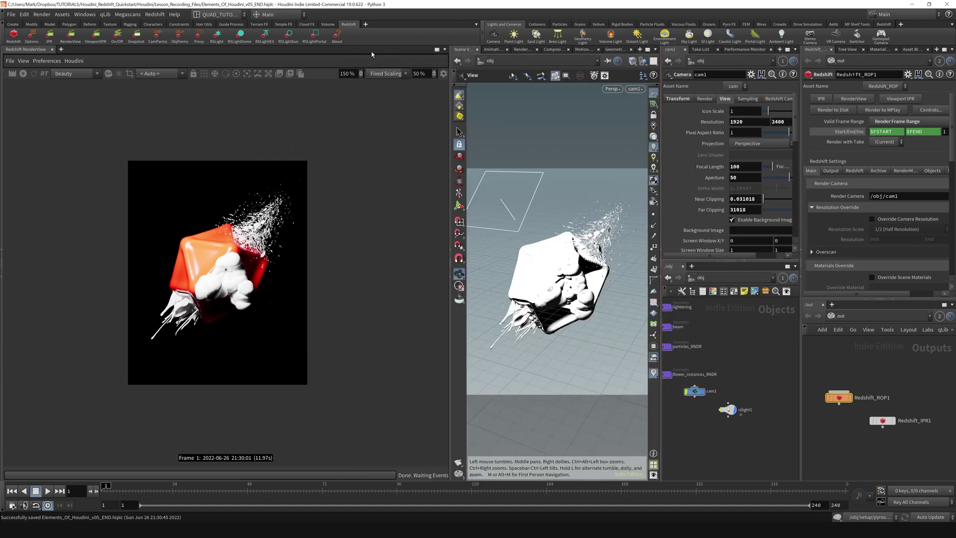
Step: Set the RenderView zoom to 100% to show the finished portrait render
click(419, 74)
text(100)
key(Return)
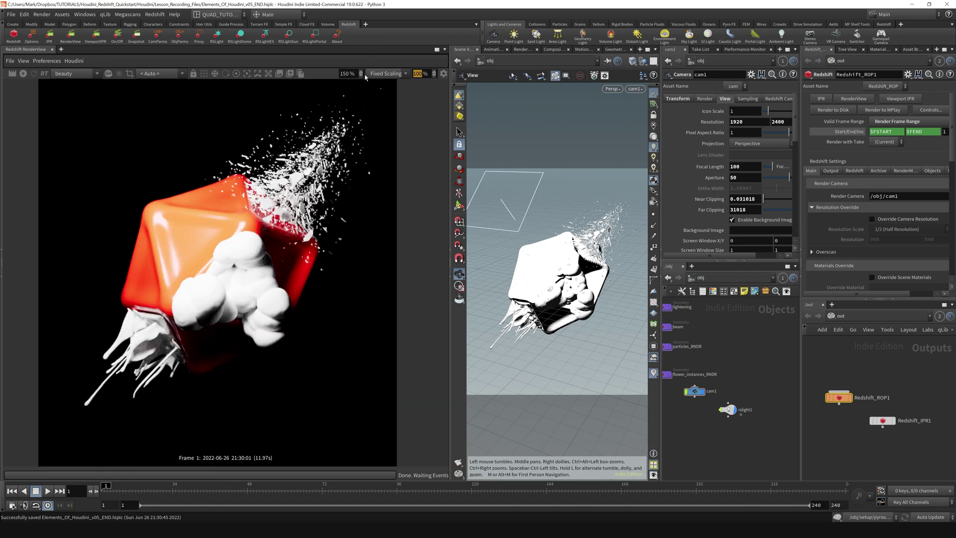
key(Return)
click(402, 72)
click(389, 83)
click(345, 73)
text(100)
key(Return)
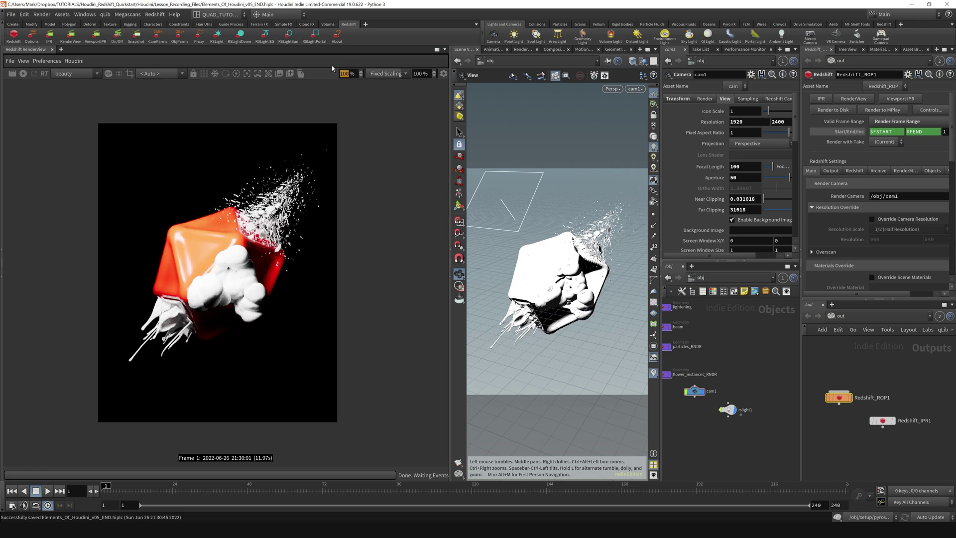